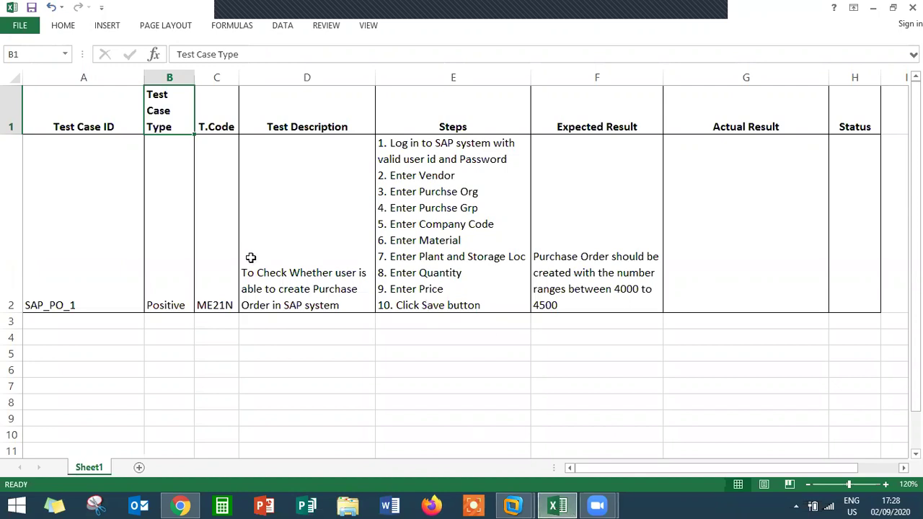
Review the Excel test case's description, its transaction code ME21N and the test steps
click(251, 258)
click(218, 279)
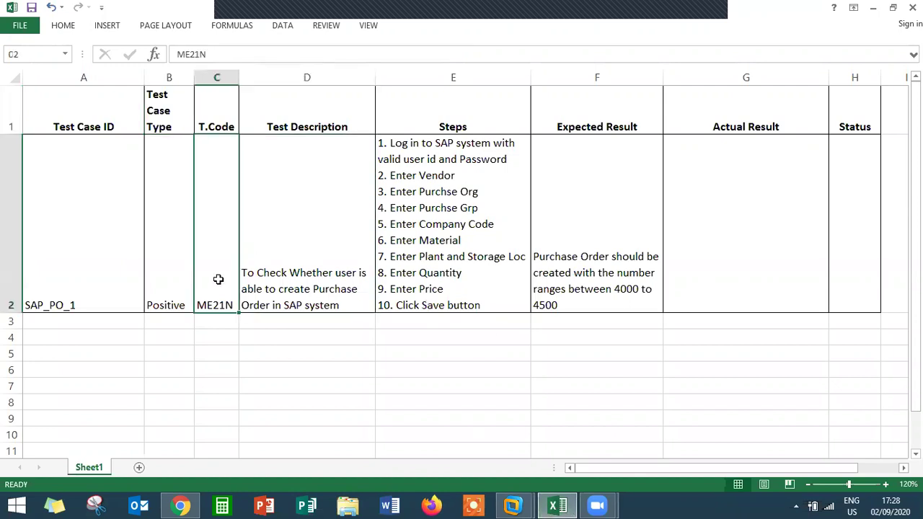
key(Right)
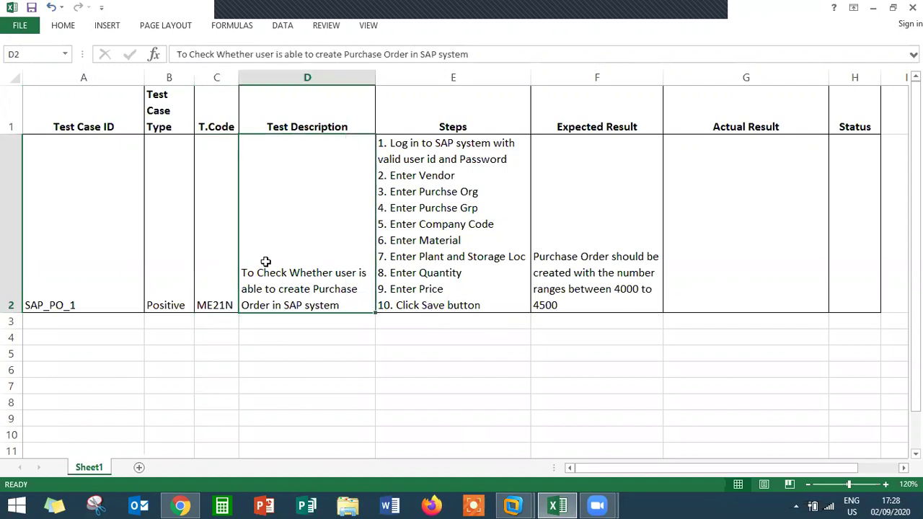
click(395, 267)
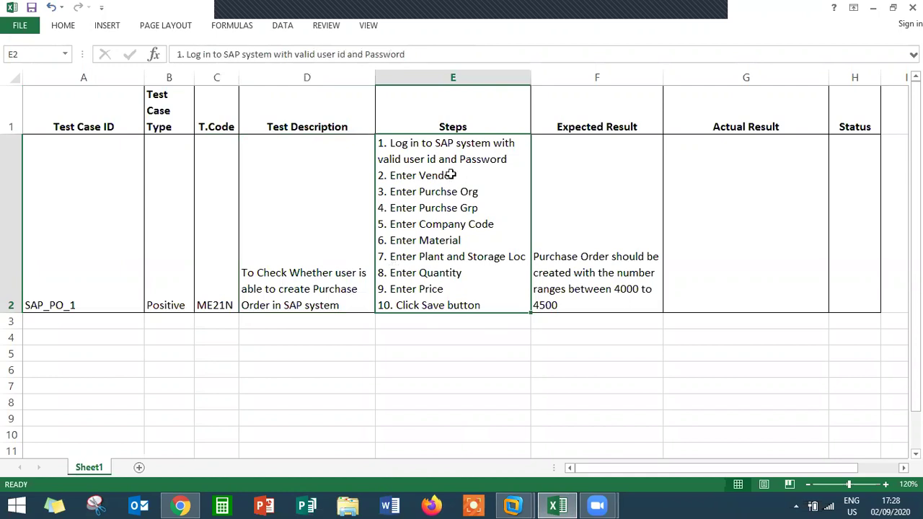
Walk through the test steps: vendor, purchasing org, group, company code, material, plant, storage, quantity, price, save
double_click(465, 176)
double_click(465, 177)
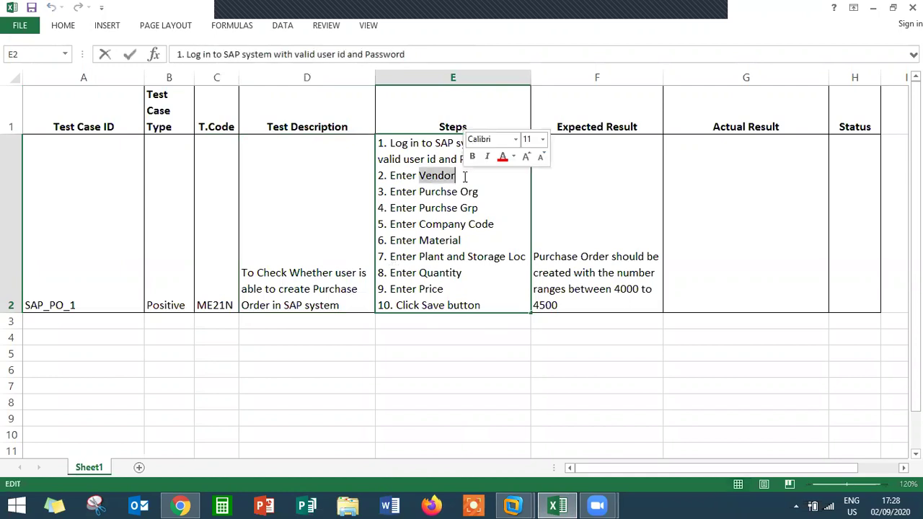
double_click(449, 193)
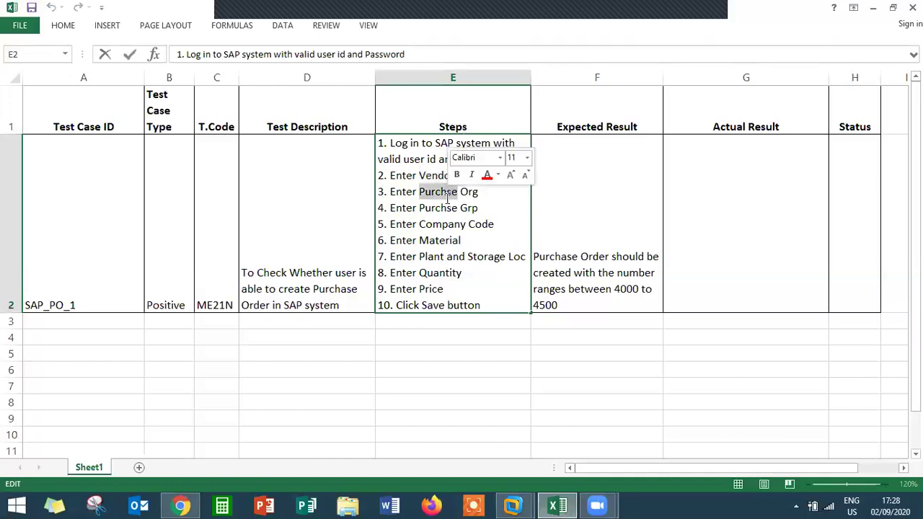
double_click(444, 208)
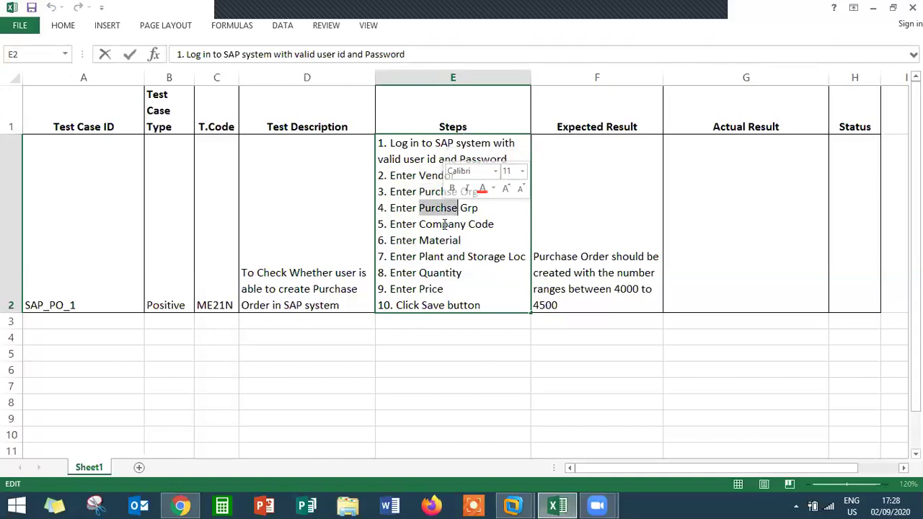
double_click(442, 224)
double_click(440, 241)
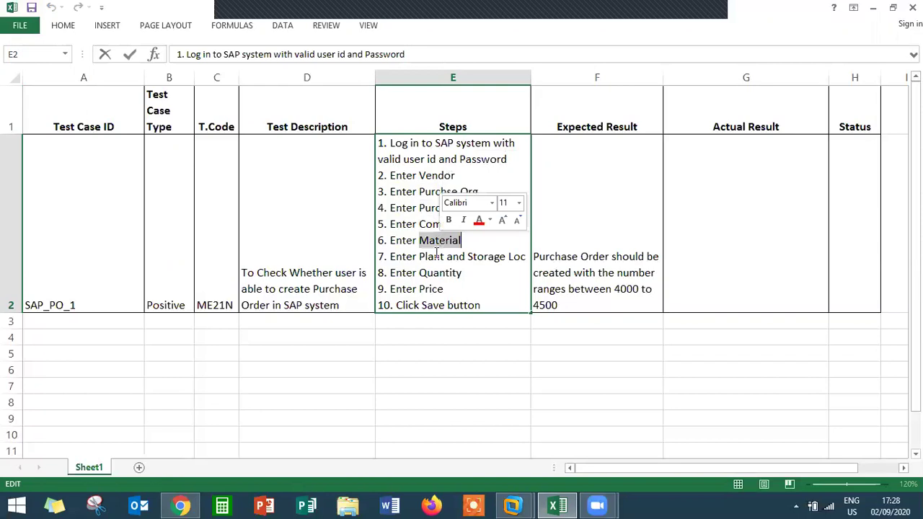
double_click(433, 257)
double_click(487, 258)
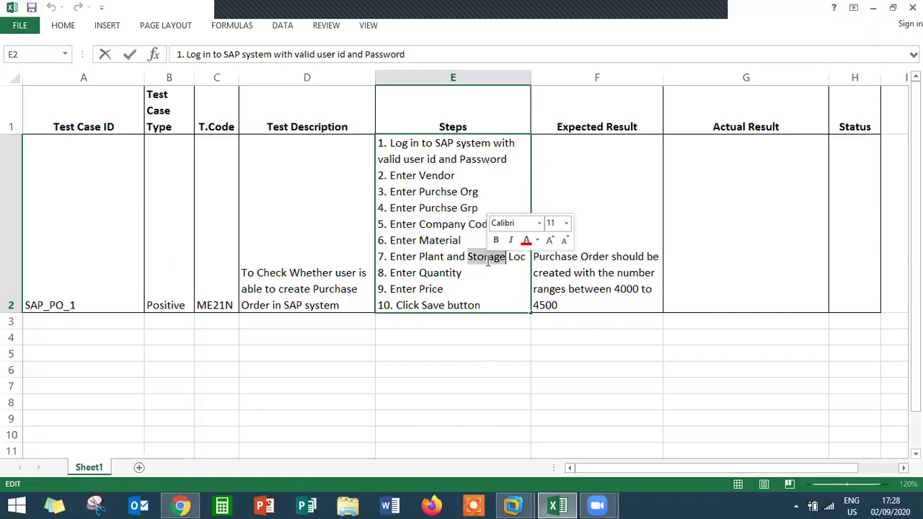
double_click(441, 274)
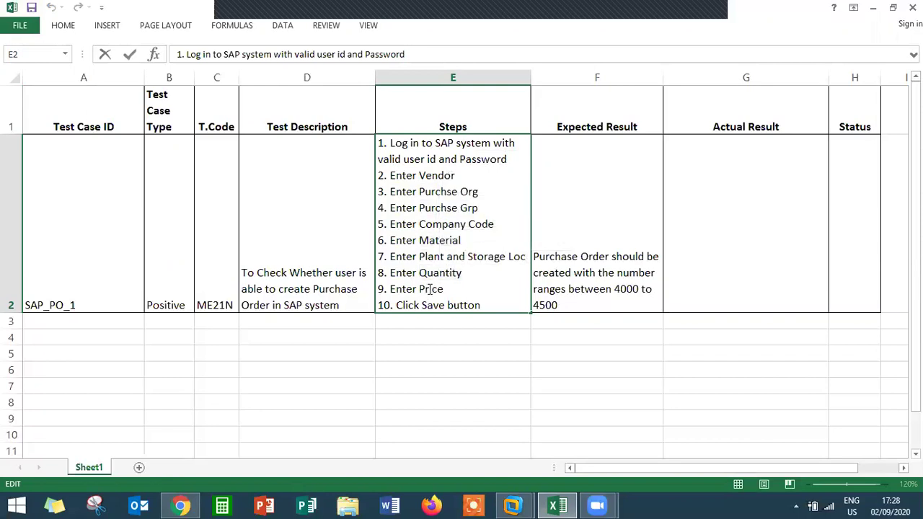
double_click(430, 289)
double_click(433, 305)
click(430, 306)
Check the expected result and the still-empty Actual Result and Status cells
click(578, 267)
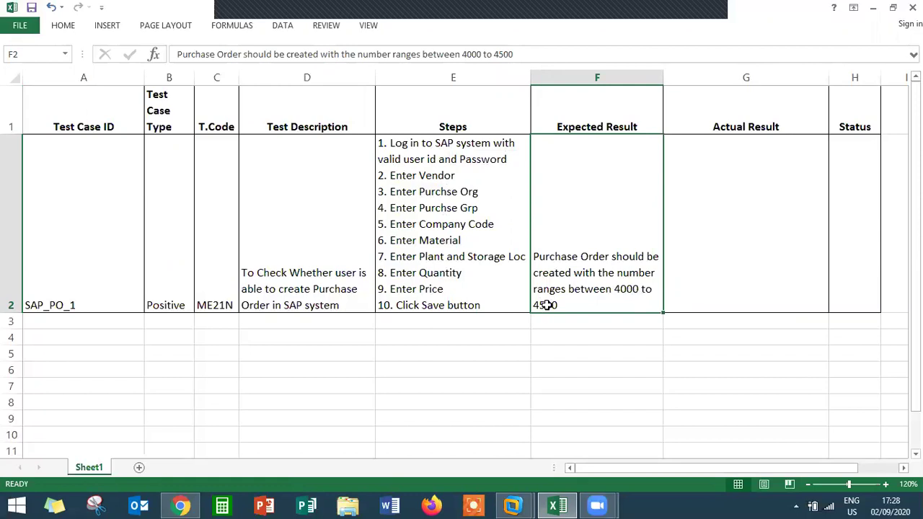
click(725, 272)
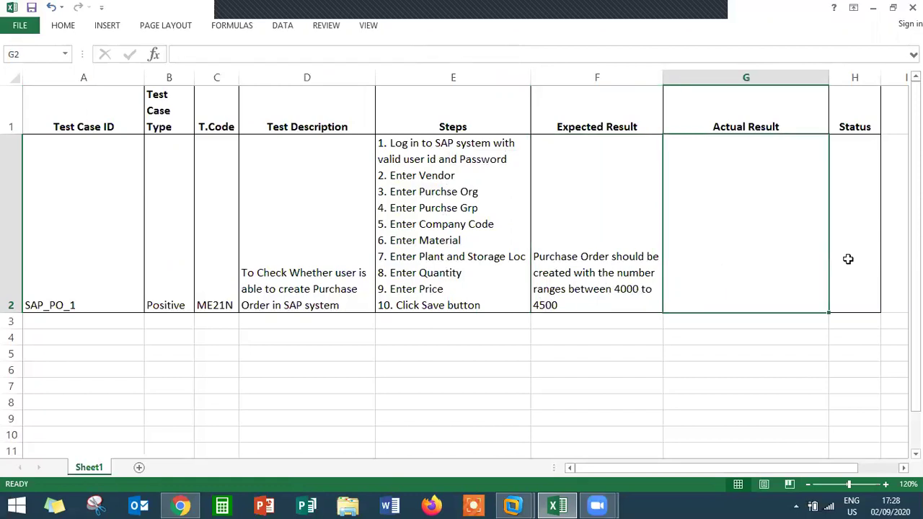
click(848, 259)
key(Left)
key(Left)
key(Left)
key(Left)
key(Left)
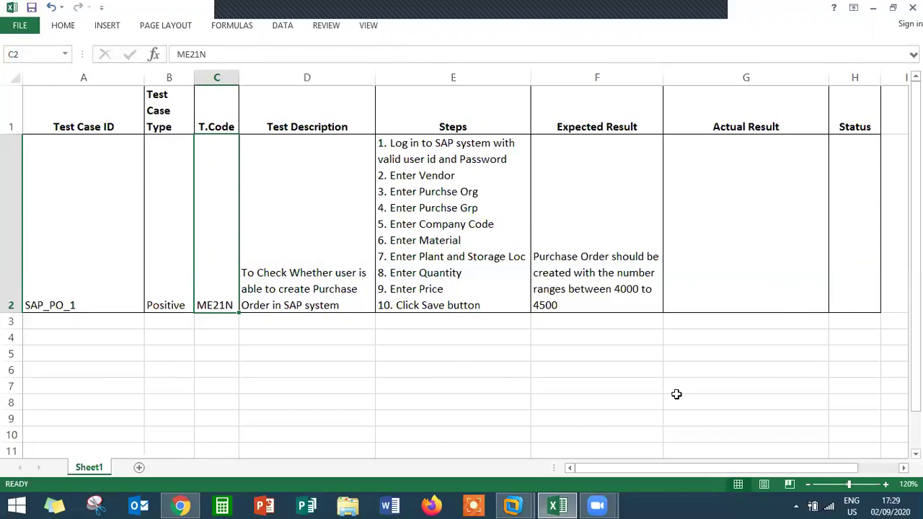
Switch to the SAP window and run transaction ME21N
click(517, 505)
click(577, 435)
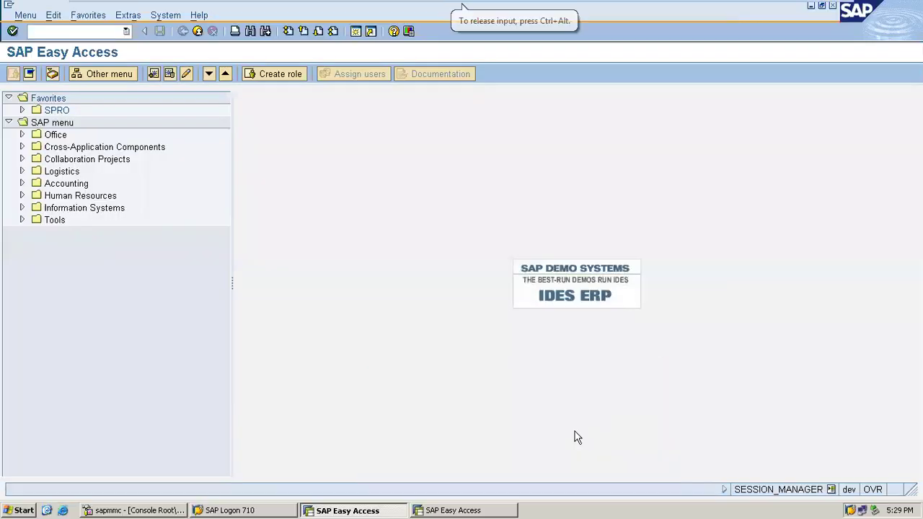
text(ME21N)
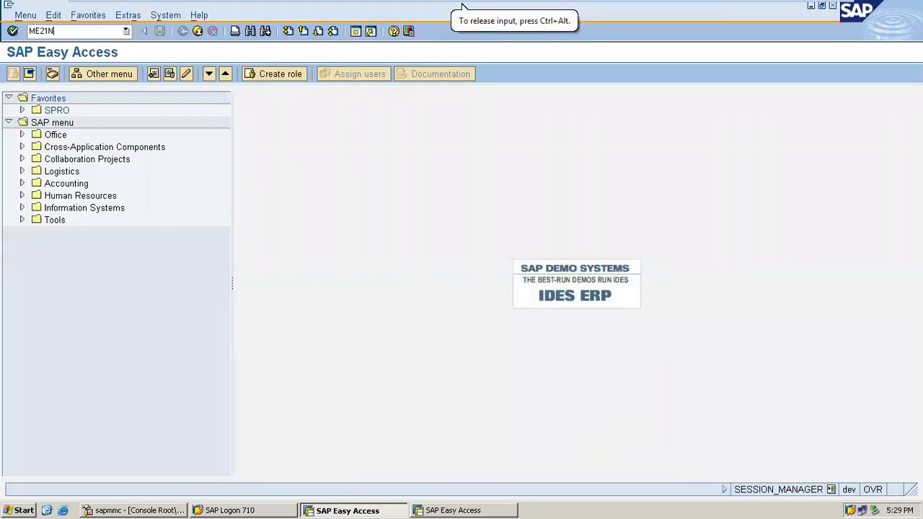
key(Return)
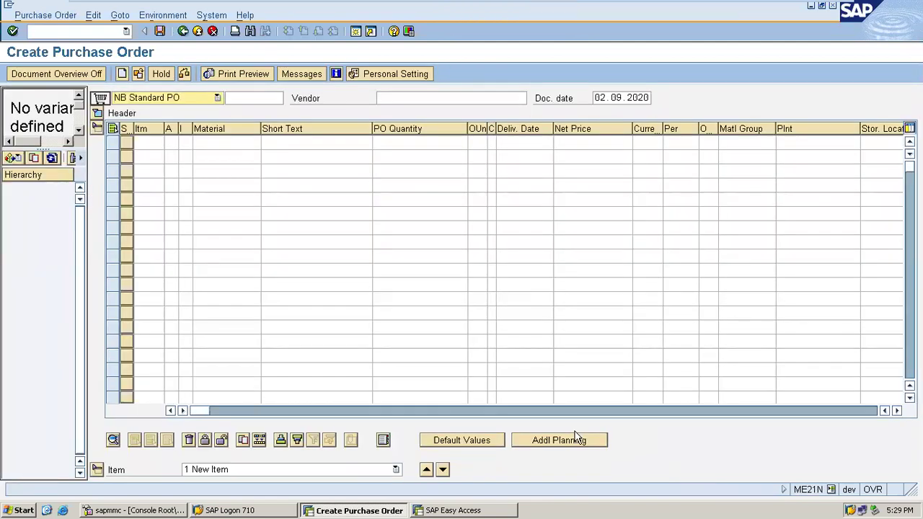
Enter vendor 121, purchasing organisation 1111 and purchasing group 000
click(496, 99)
text(121)
key(Return)
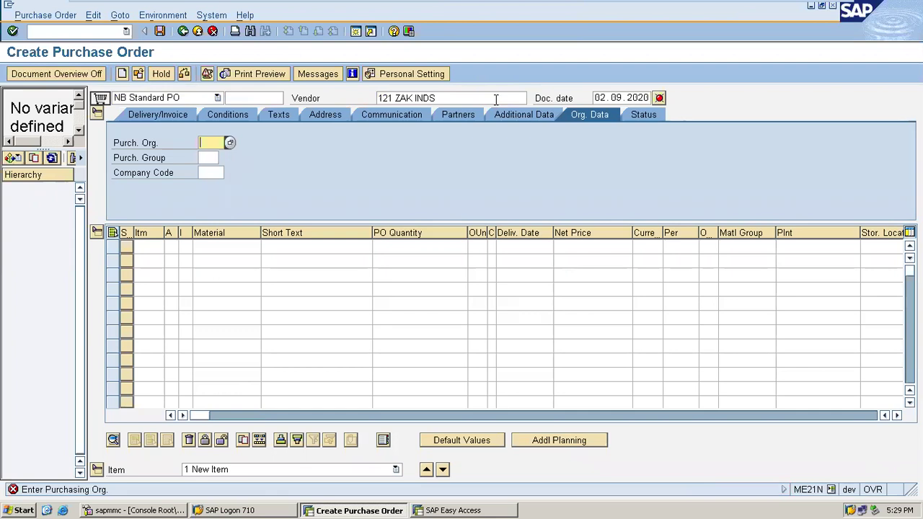
text(1111)
key(Return)
text(000)
key(Return)
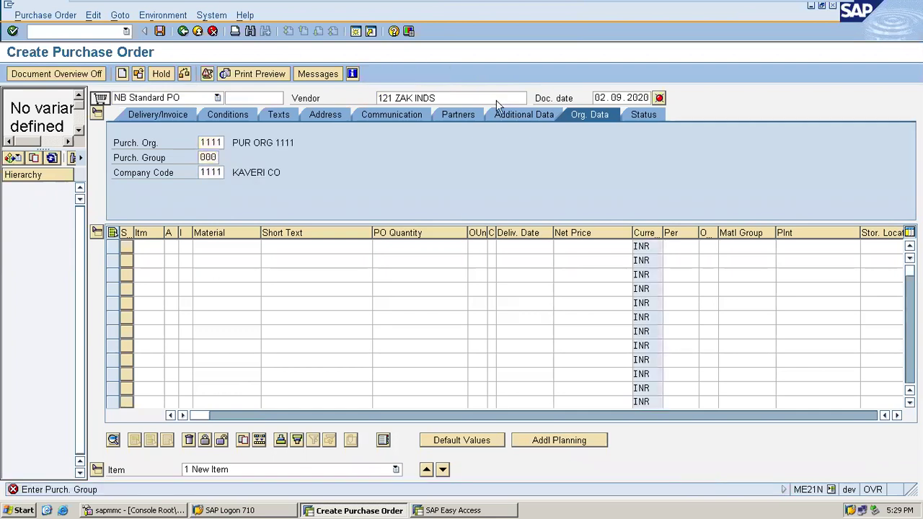
Fill the first item: material 1447, plant 1111, storage location 1111, quantity 10
click(229, 246)
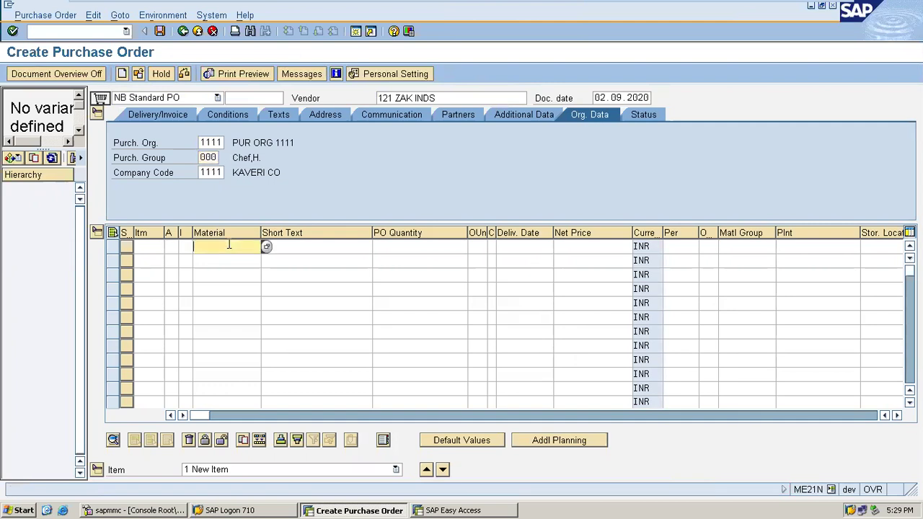
text(1447)
key(Return)
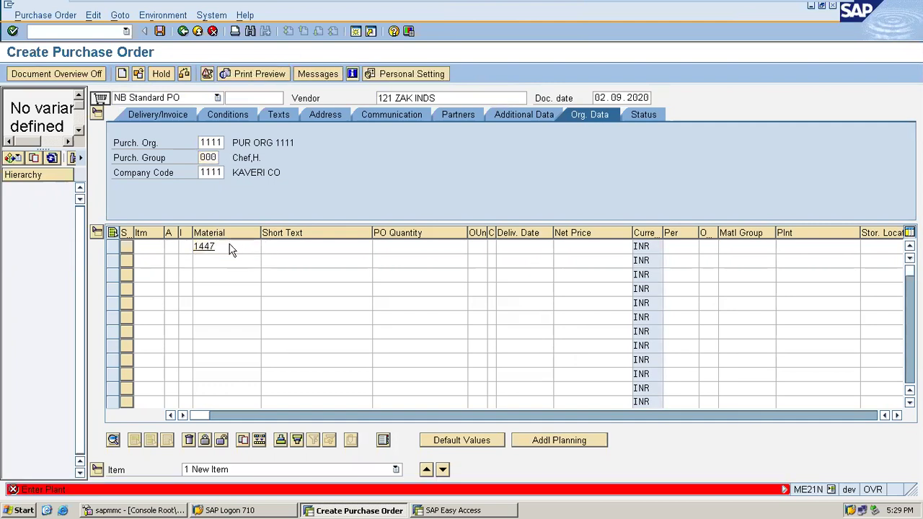
text(1111)
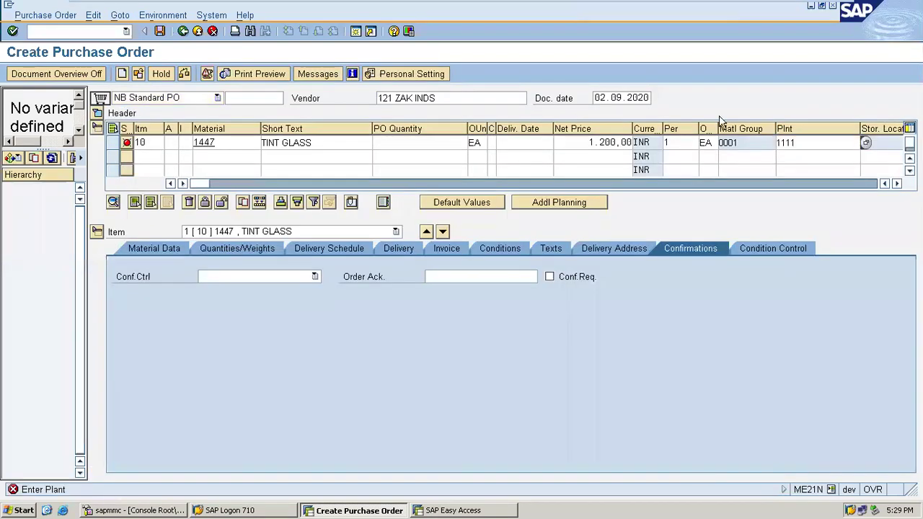
key(Return)
click(880, 143)
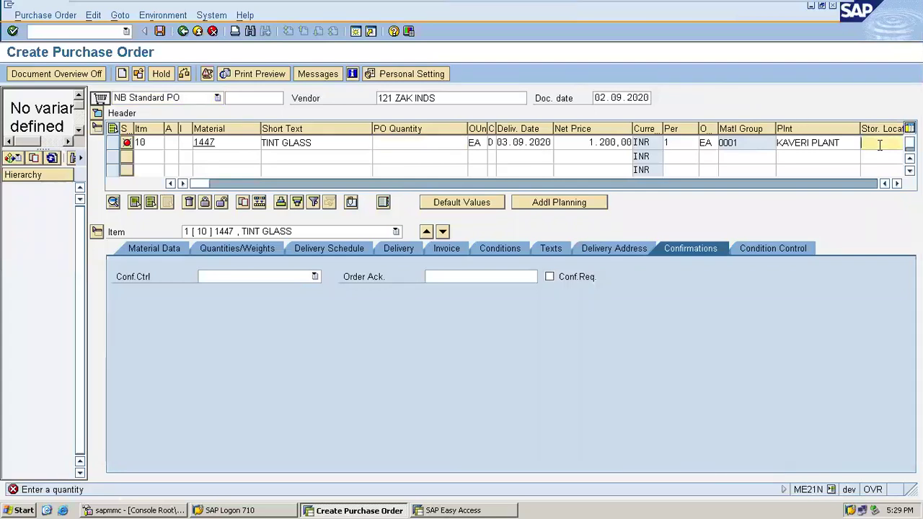
text(1111)
key(Return)
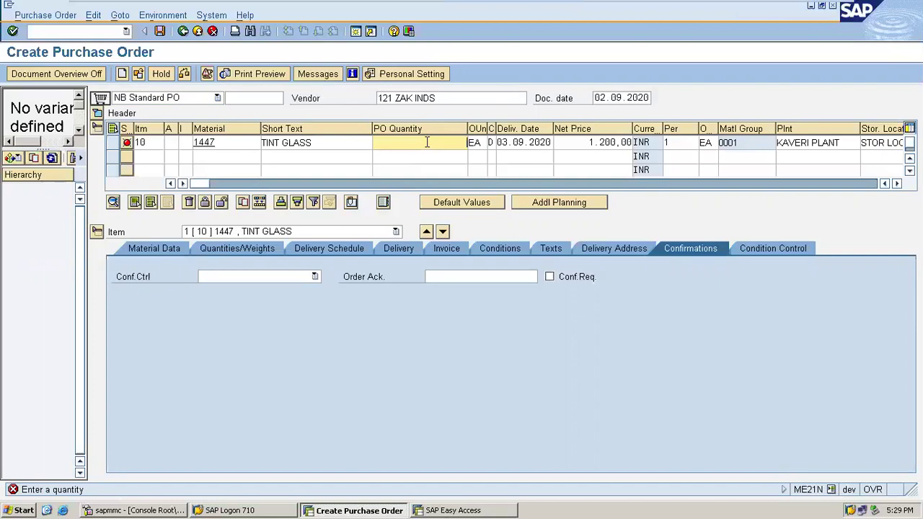
text(10)
key(Return)
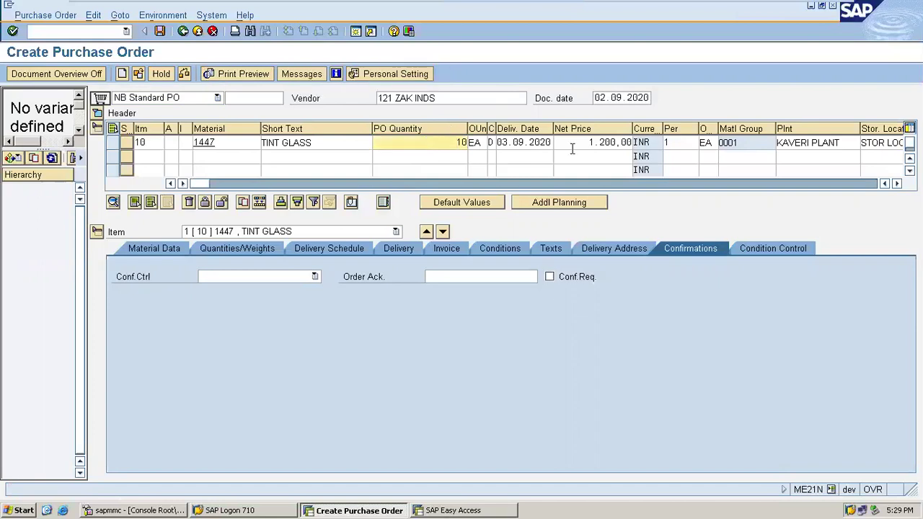
Verify the item's net price, material 1447, short text TINT GLASS, quantity and the vendor
click(607, 143)
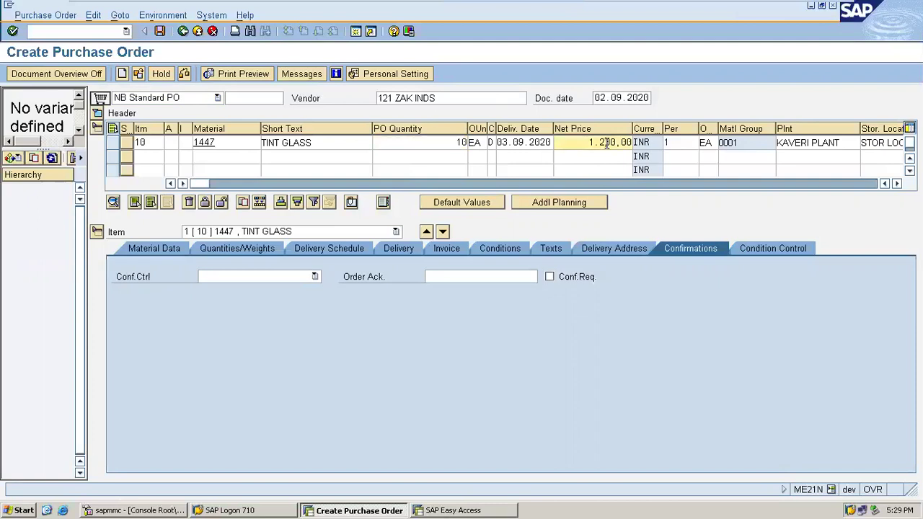
click(236, 139)
click(329, 148)
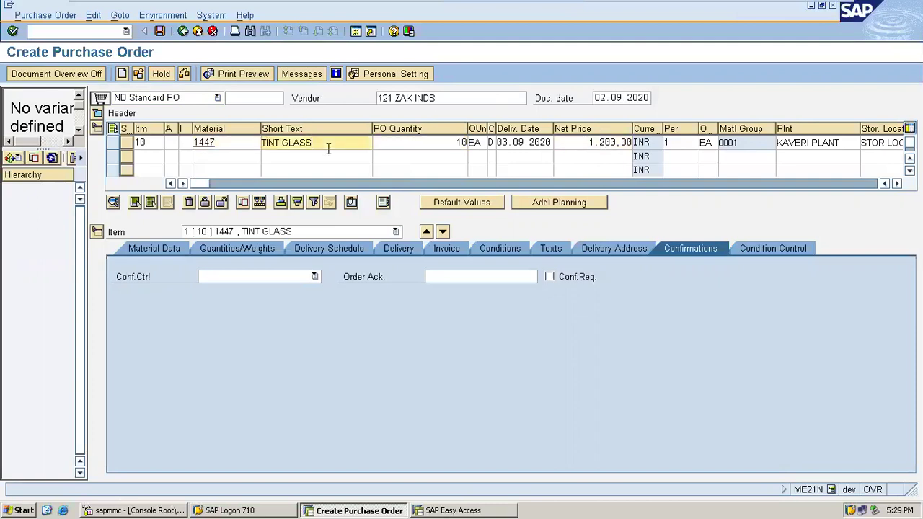
click(448, 94)
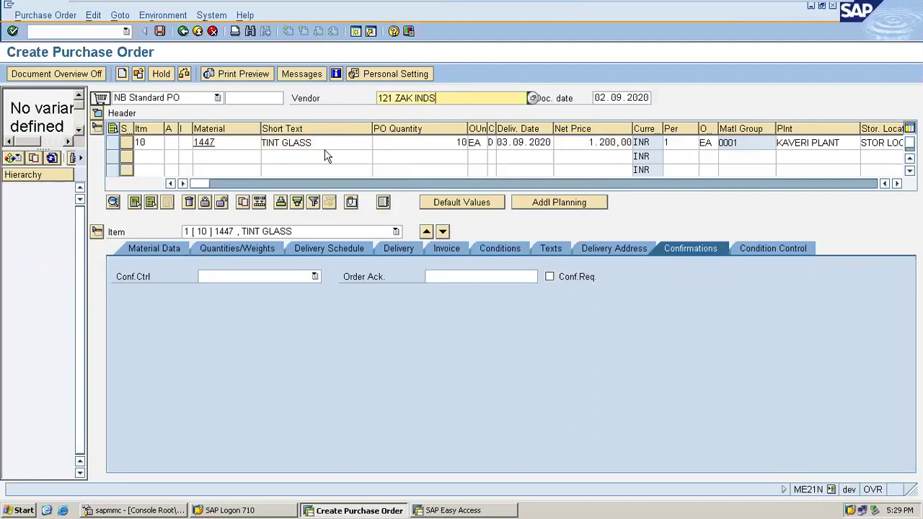
click(420, 145)
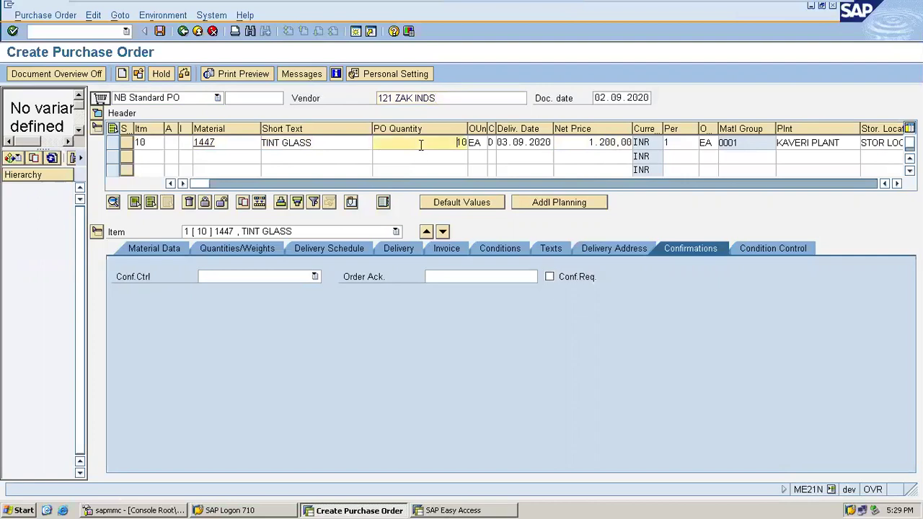
click(465, 97)
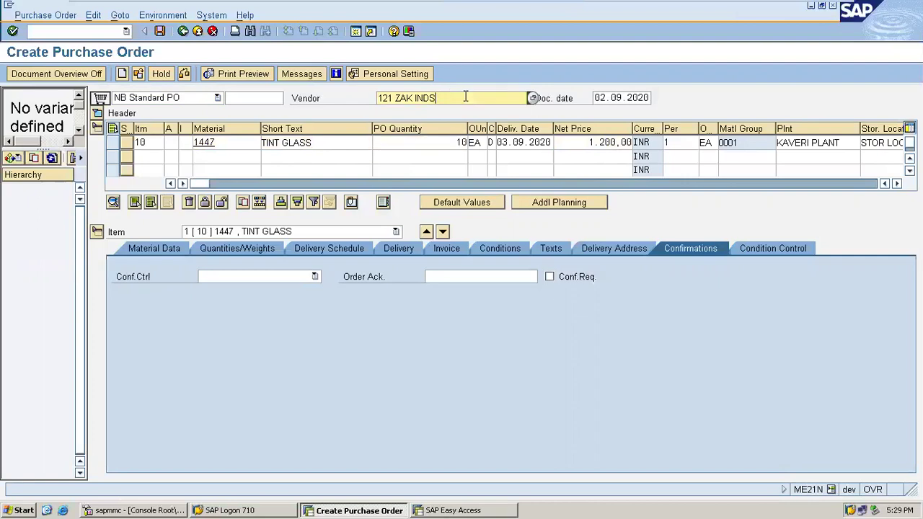
Save the purchase order and read the new PO number in the creation message details
click(160, 31)
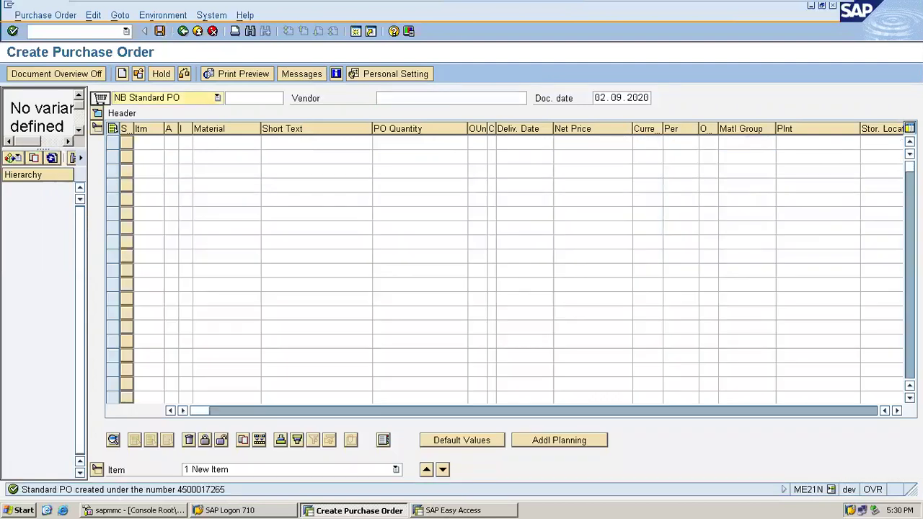
click(205, 496)
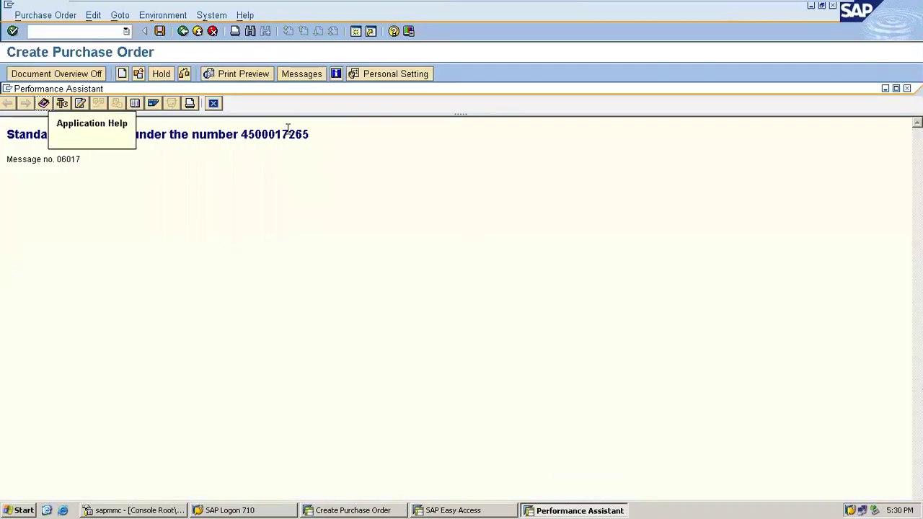
triple_click(288, 134)
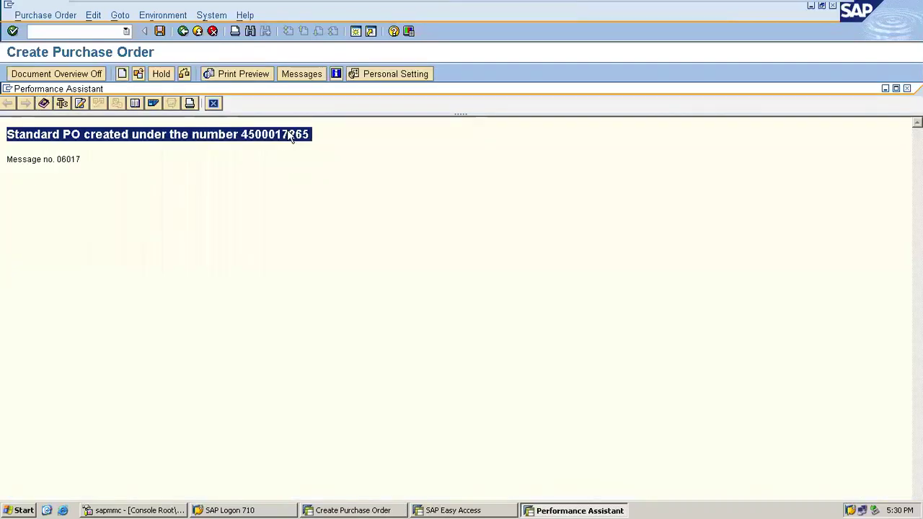
click(214, 104)
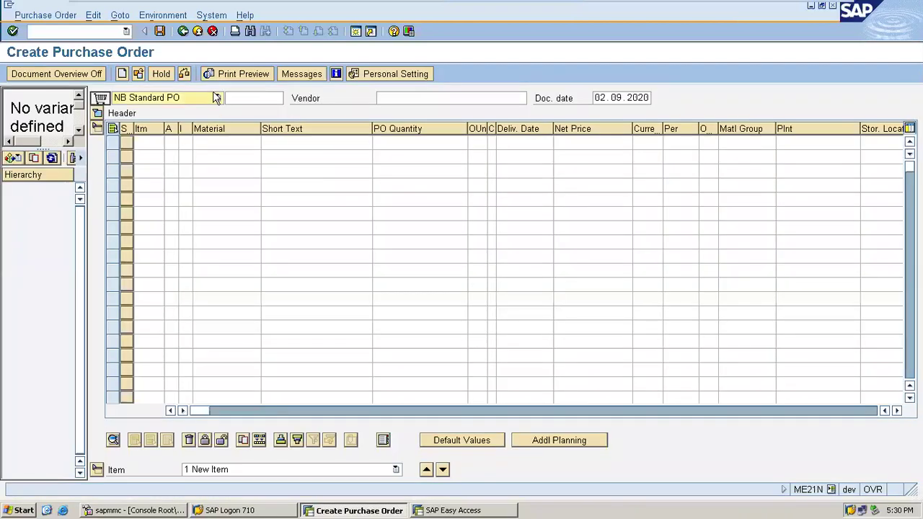
Hide the SAP session and enter Fail in Status cell H2
mouse_move(723, 9)
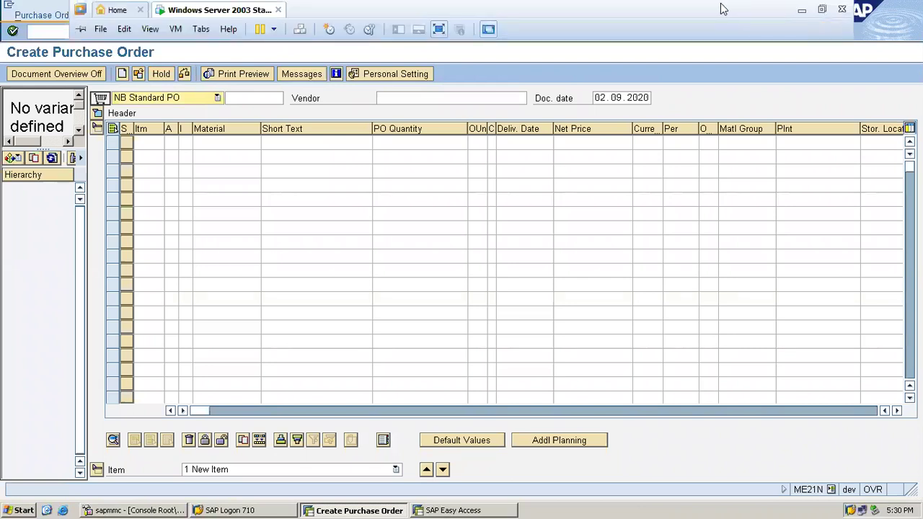
click(801, 10)
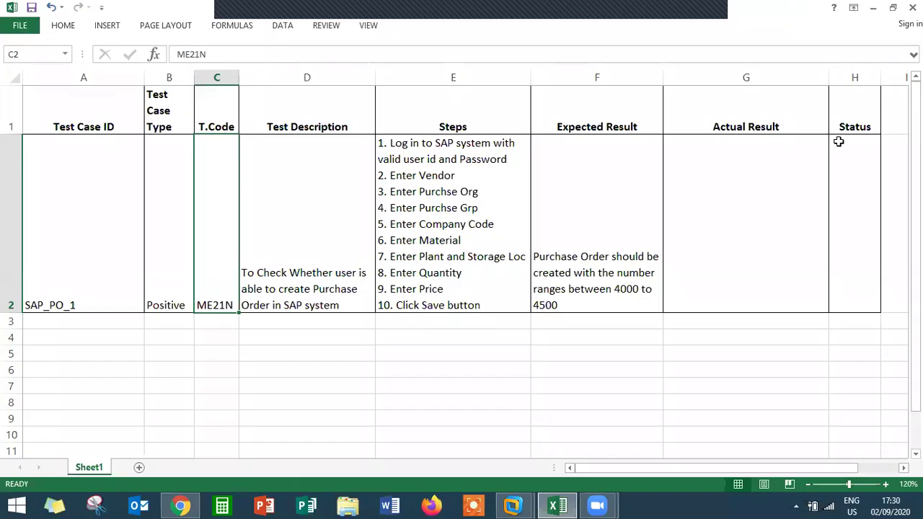
click(845, 173)
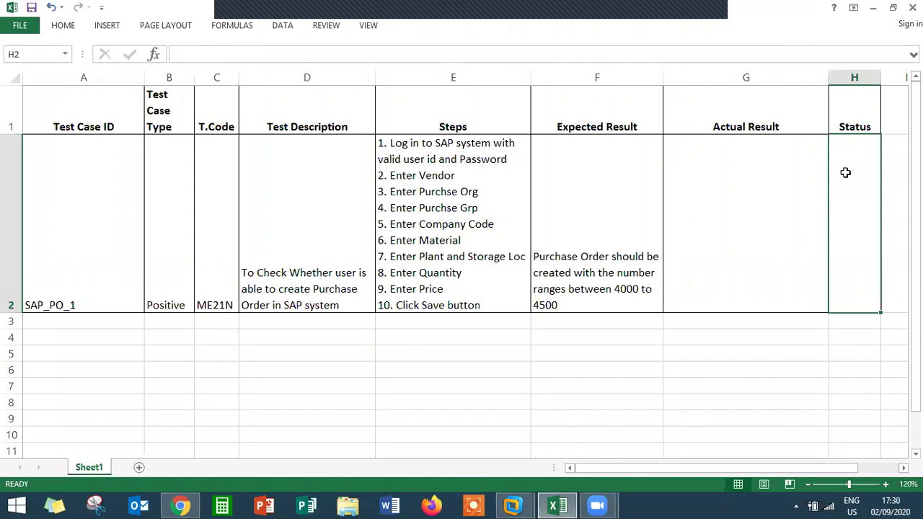
text(Fail)
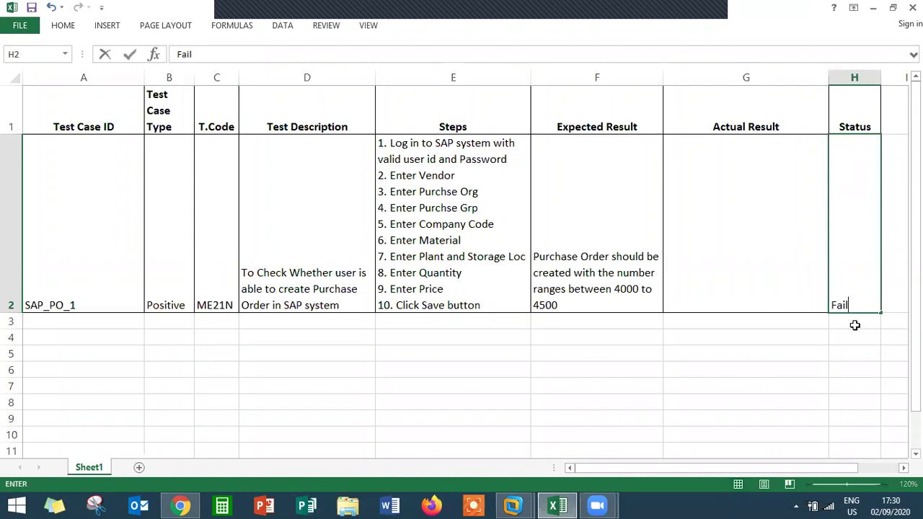
key(Return)
Format the Fail status text in bold red
click(852, 285)
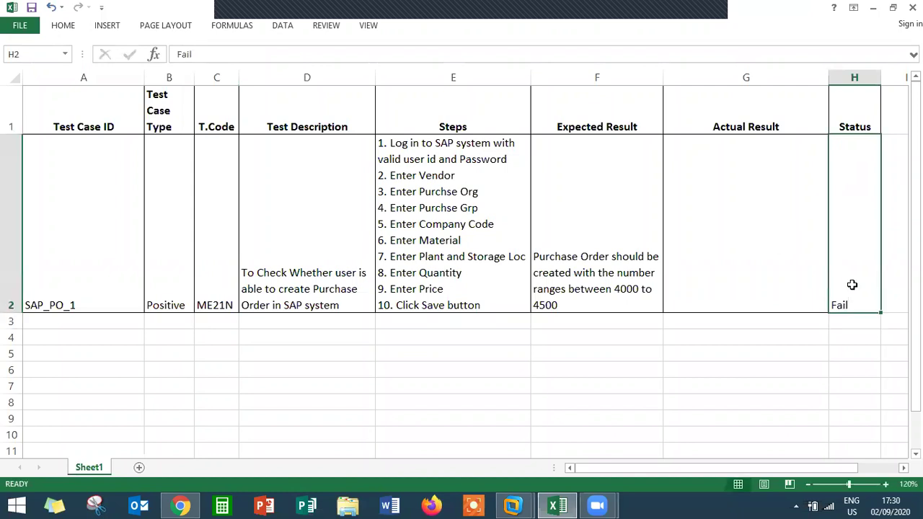
right_click(852, 285)
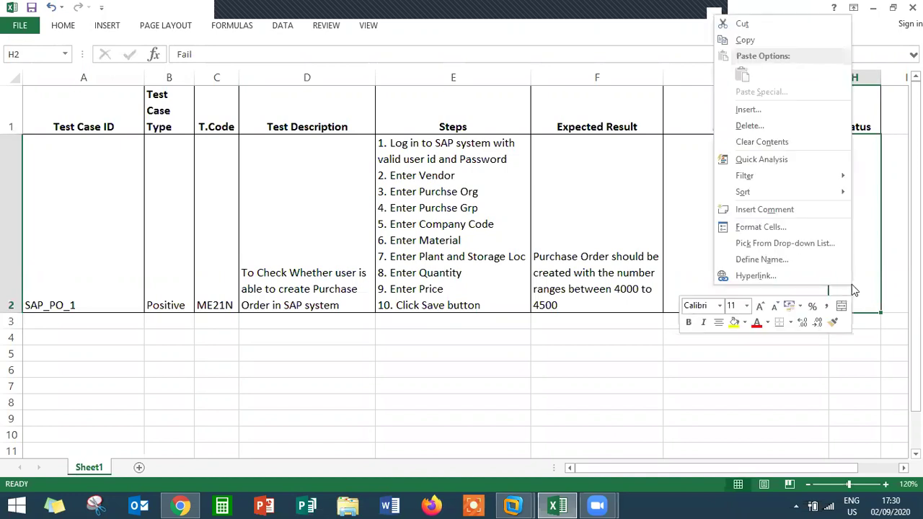
click(756, 324)
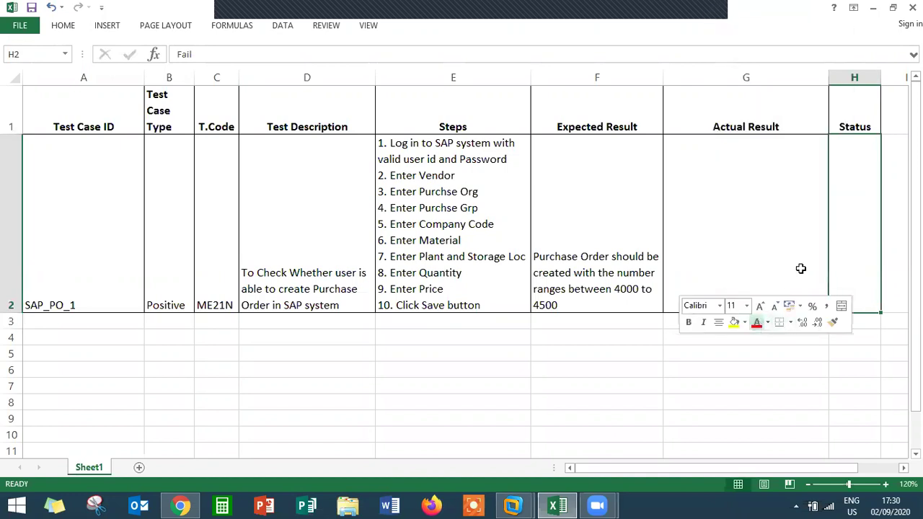
key(ctrl+b)
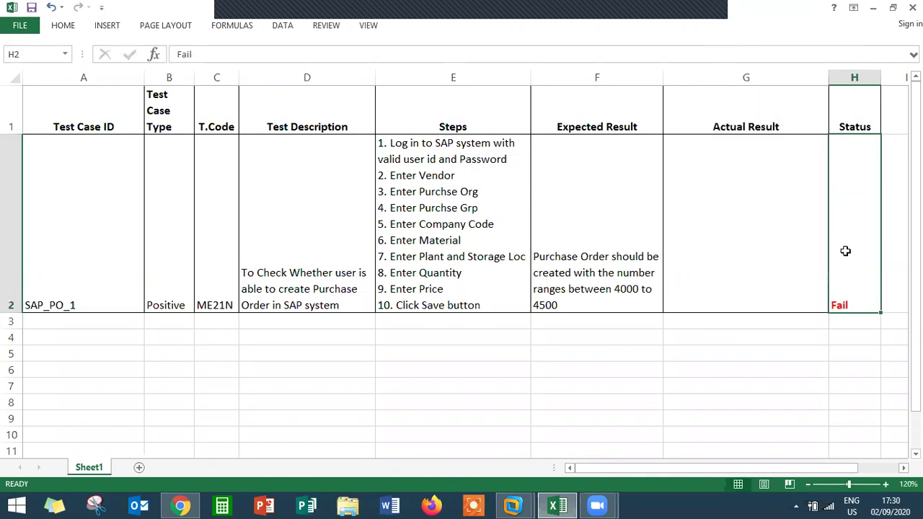
Enter 'Purshase order is created but the numer range is not between 4000 to 4500' in G2
click(755, 245)
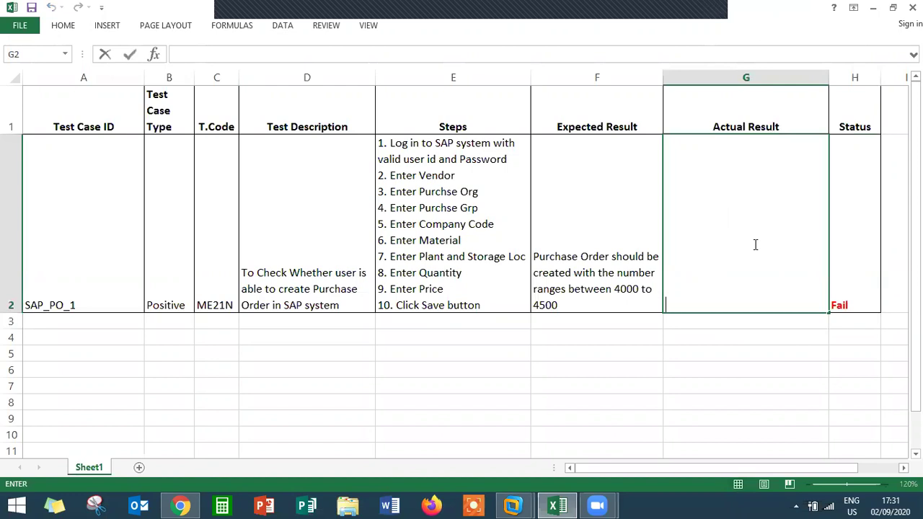
text(Purshase )
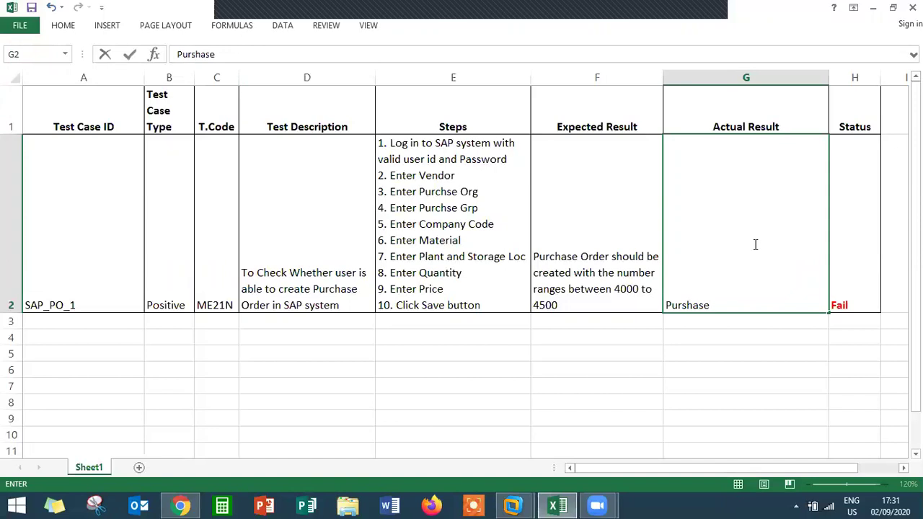
text(order is created)
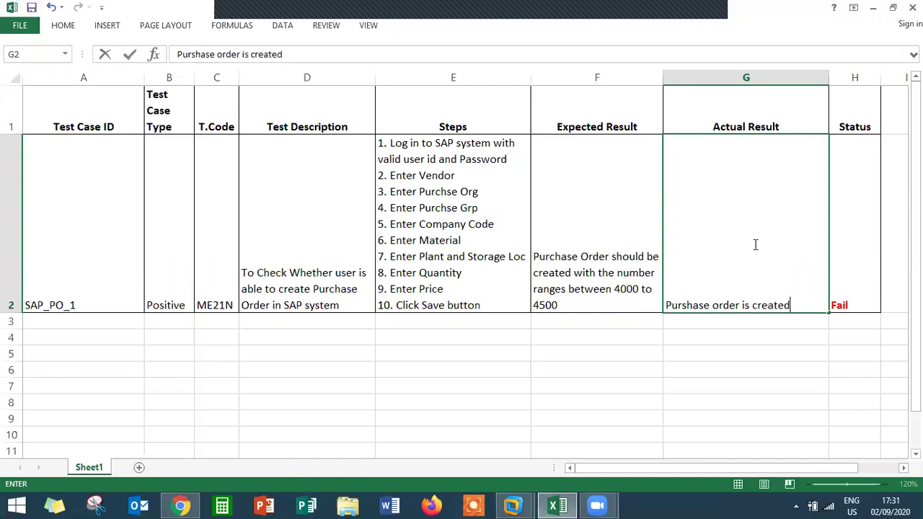
text( but the n)
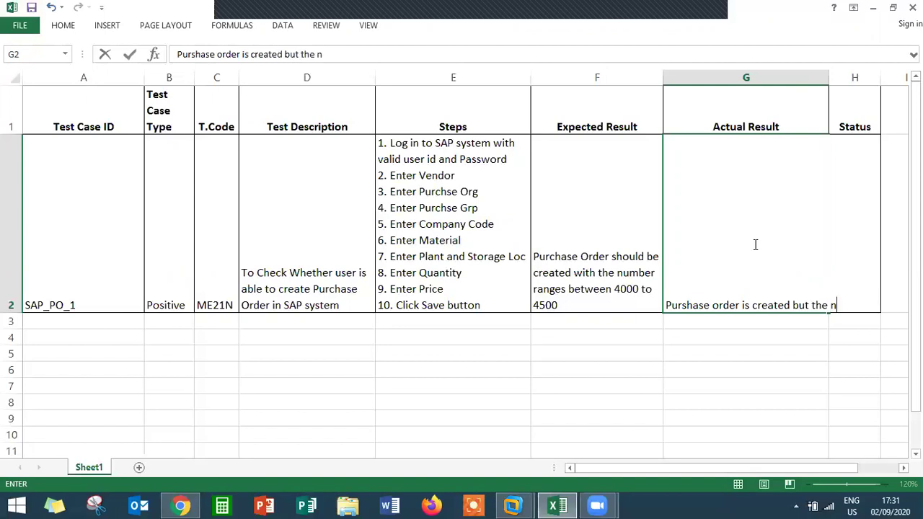
text(umer range is )
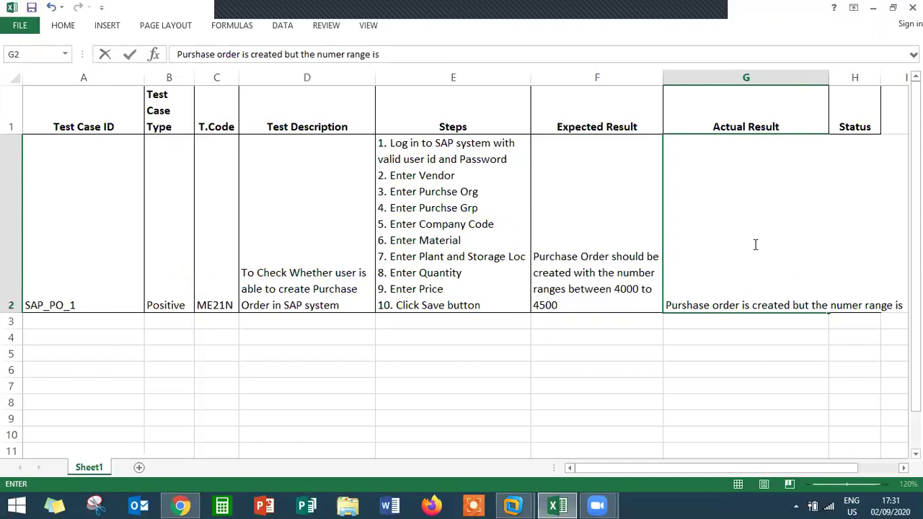
text(not bet)
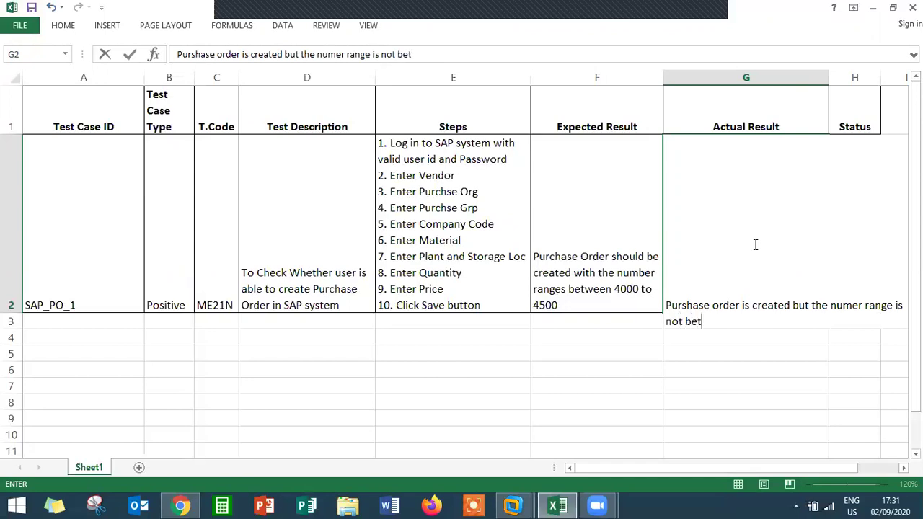
text(ween 400)
text(0 t)
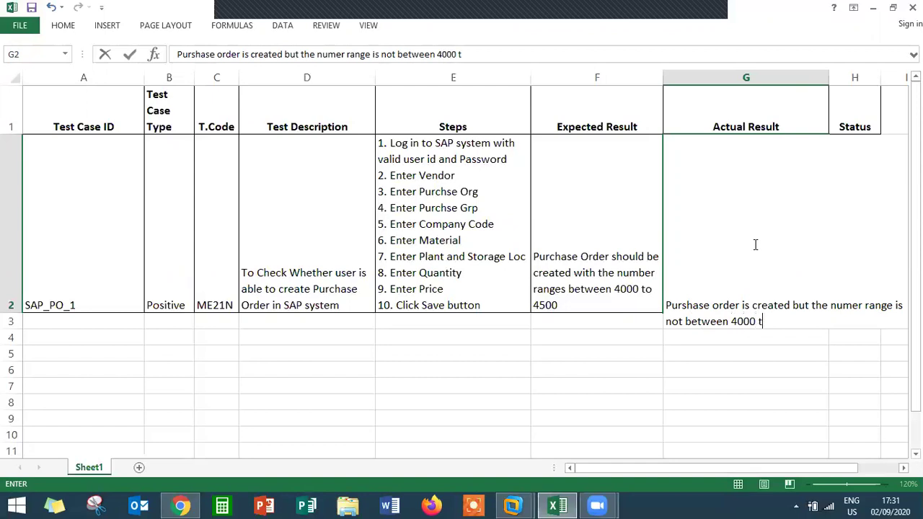
text(o 4500)
key(ctrl+Return)
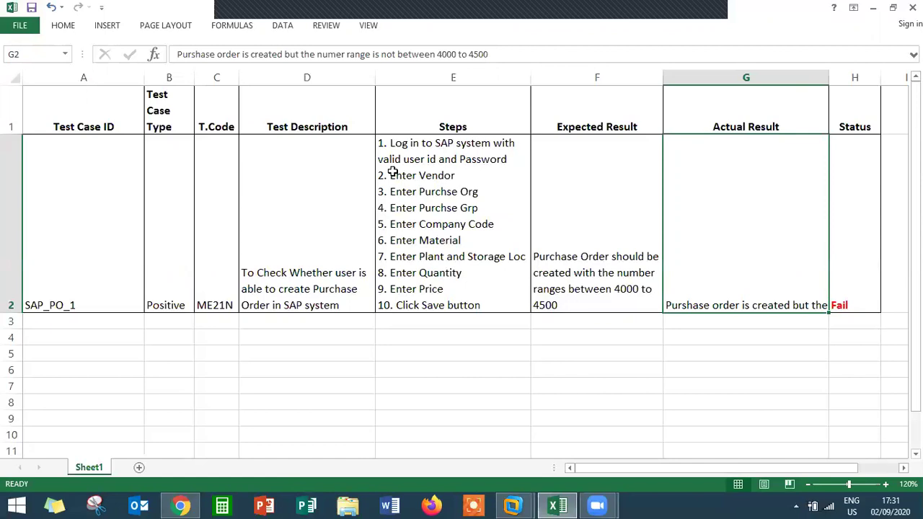
right_click(671, 240)
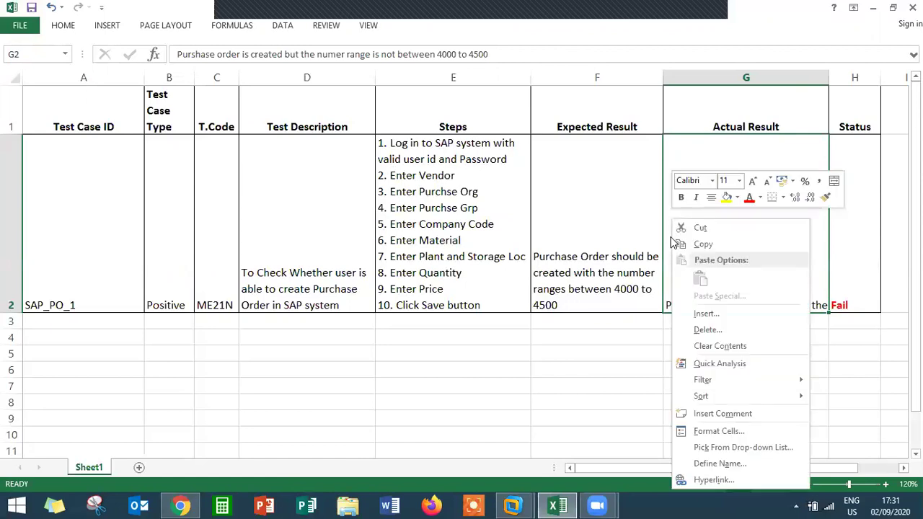
click(594, 207)
click(299, 243)
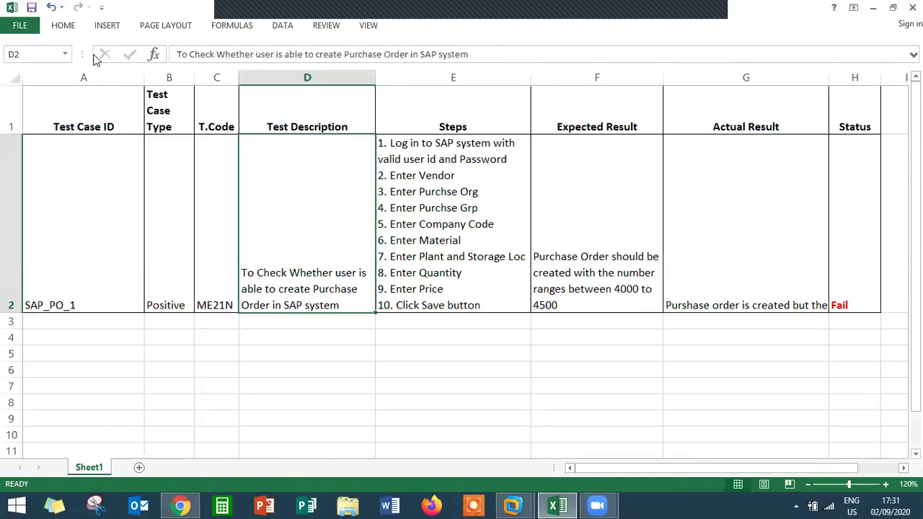
click(68, 26)
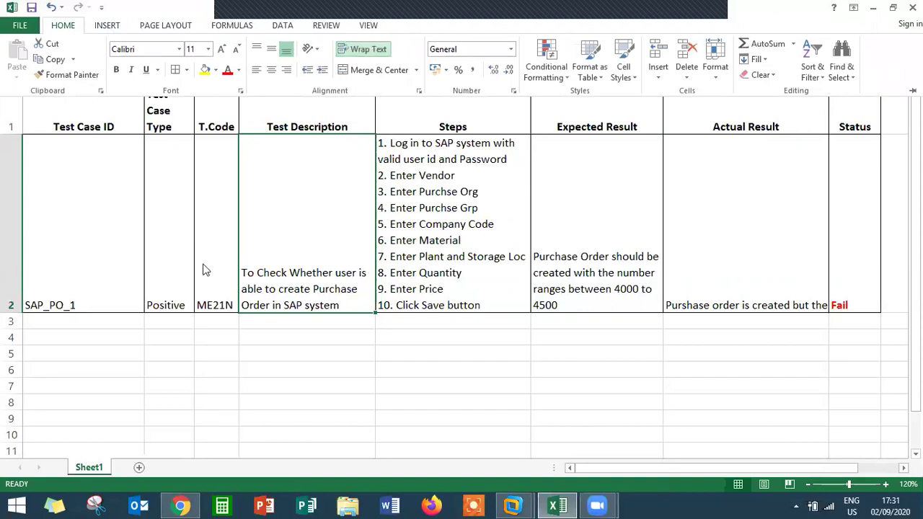
click(279, 258)
right_click(278, 259)
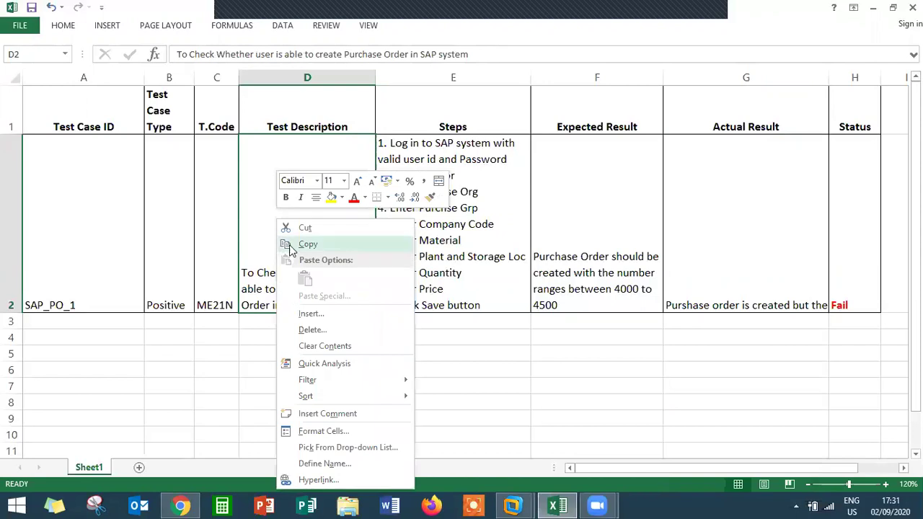
double_click(673, 267)
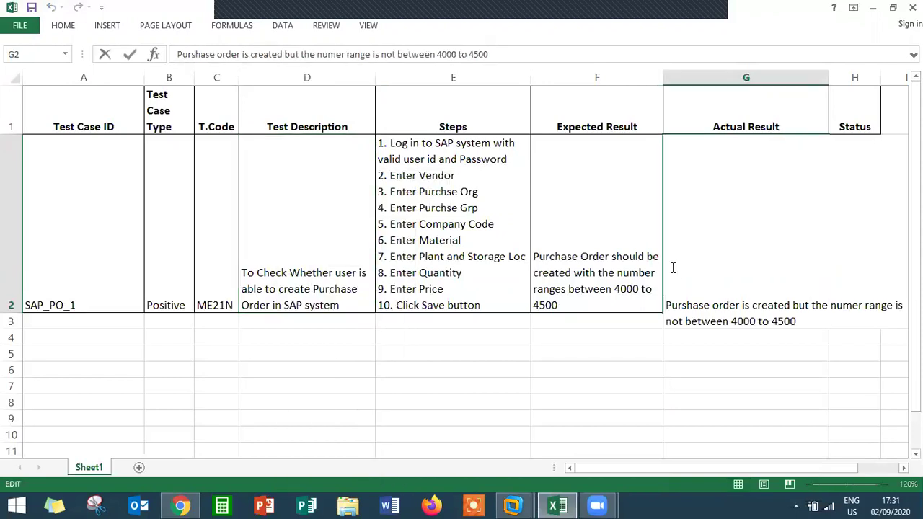
click(767, 352)
click(759, 294)
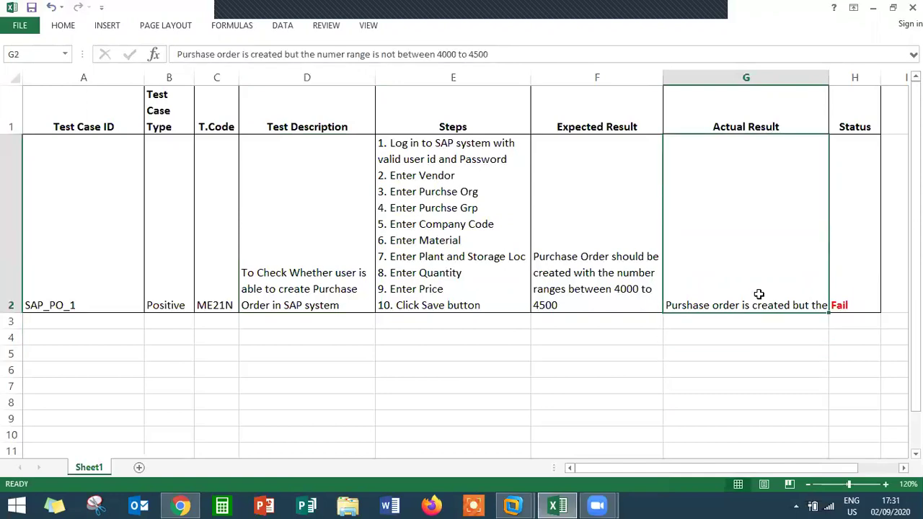
double_click(759, 294)
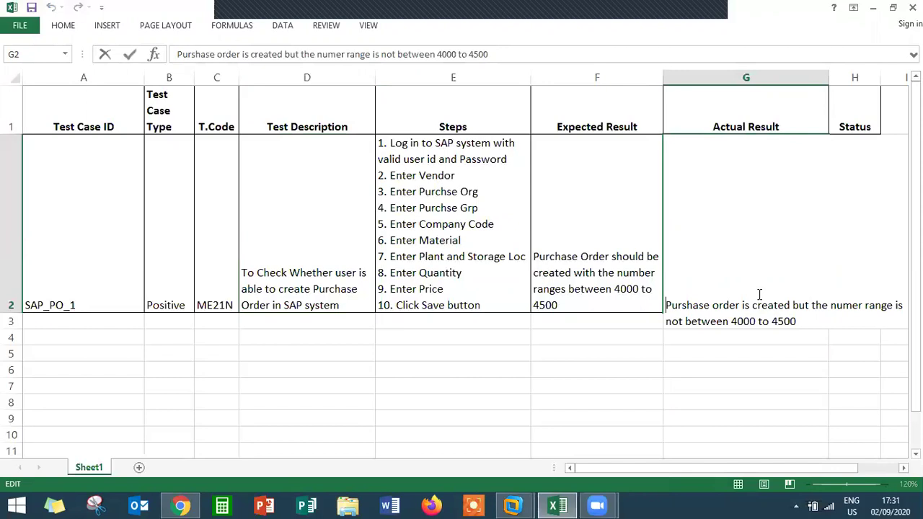